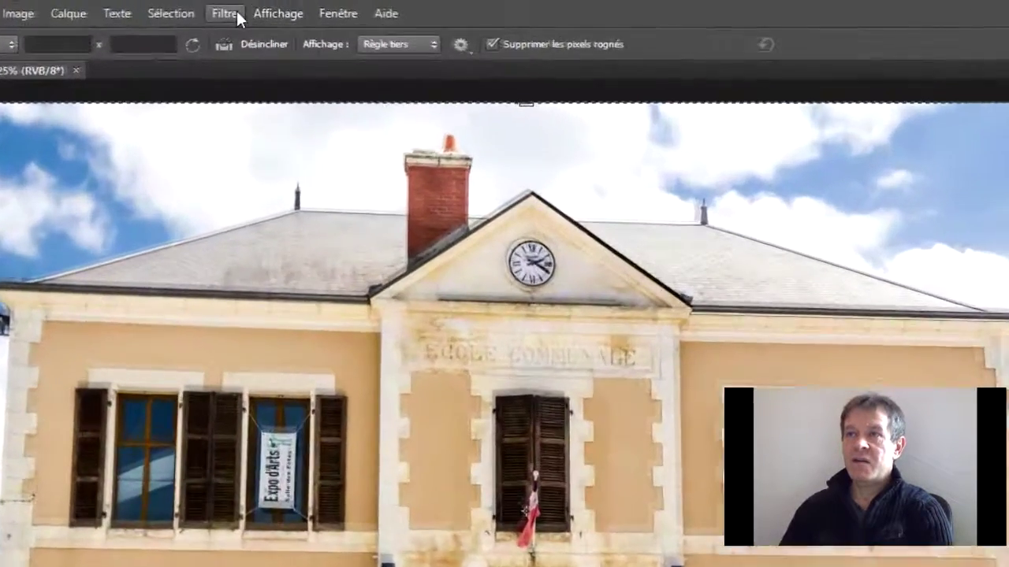
Open the Adaptive Wide Angle filter (Grand-angle adaptatif) on the photo and set the correction type to Perspective.
{"action": "left_click", "coordinate": [251, 10]}
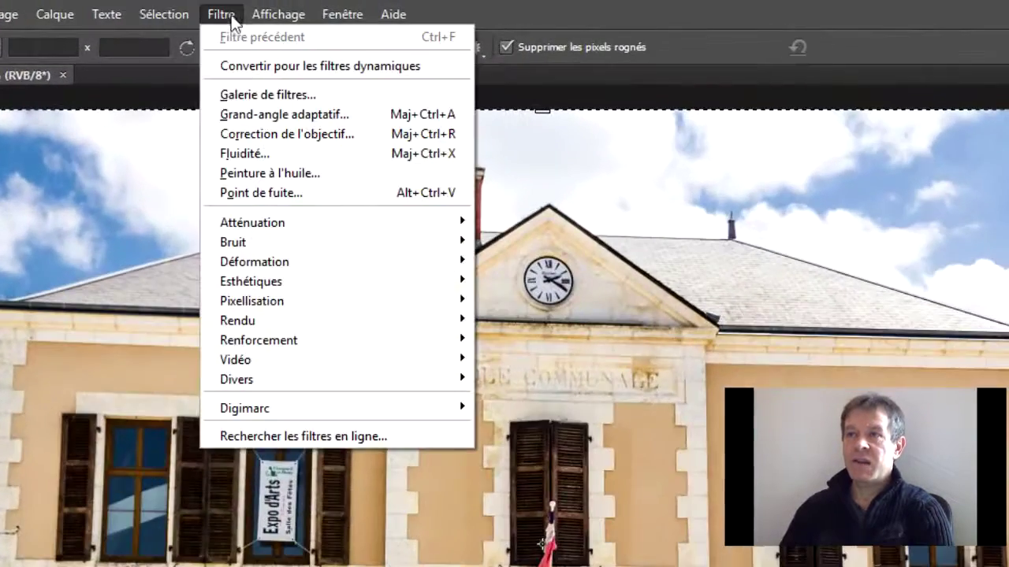
{"action": "left_click", "coordinate": [279, 115]}
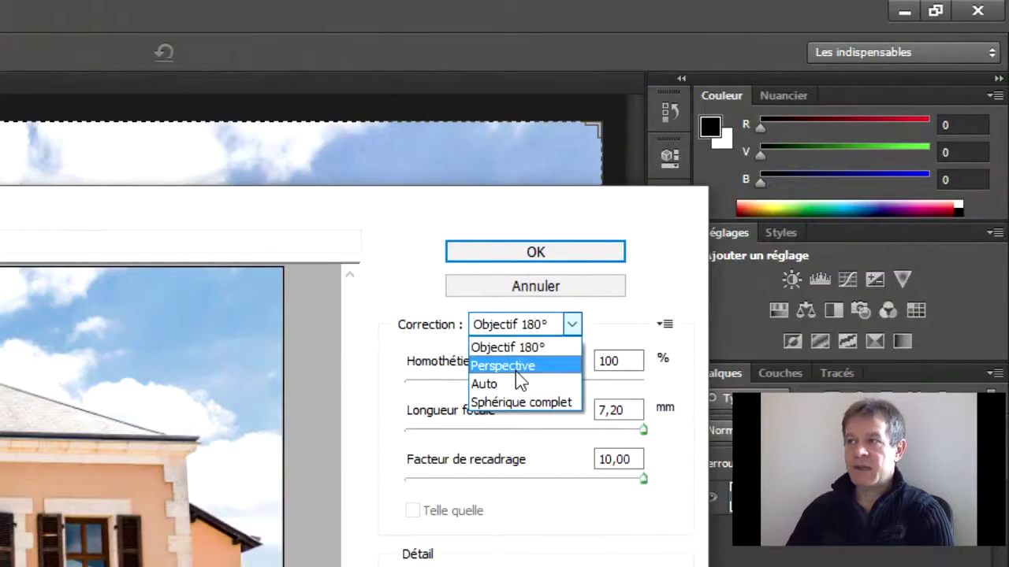
{"action": "left_click", "coordinate": [515, 371]}
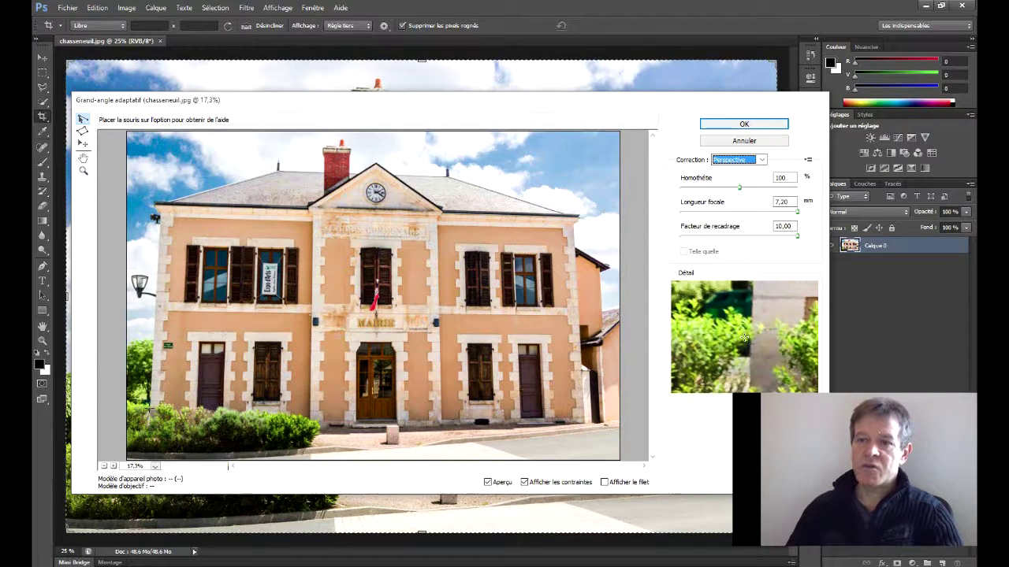
Draw a plain constraint line along the outer left edge of the facade, from the hedge up to the cornice.
{"action": "left_click", "coordinate": [151, 409]}
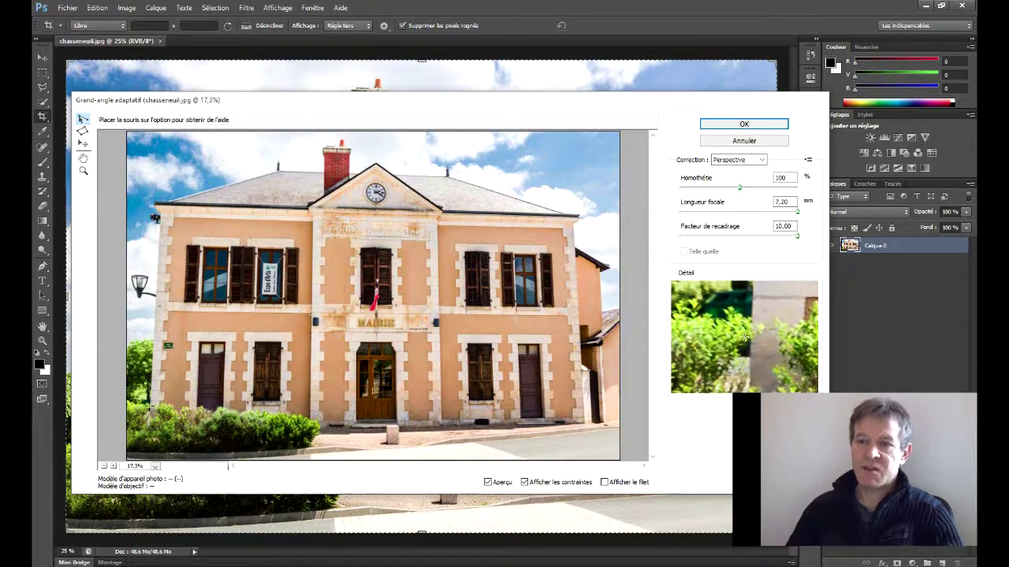
{"action": "left_click", "coordinate": [150, 409]}
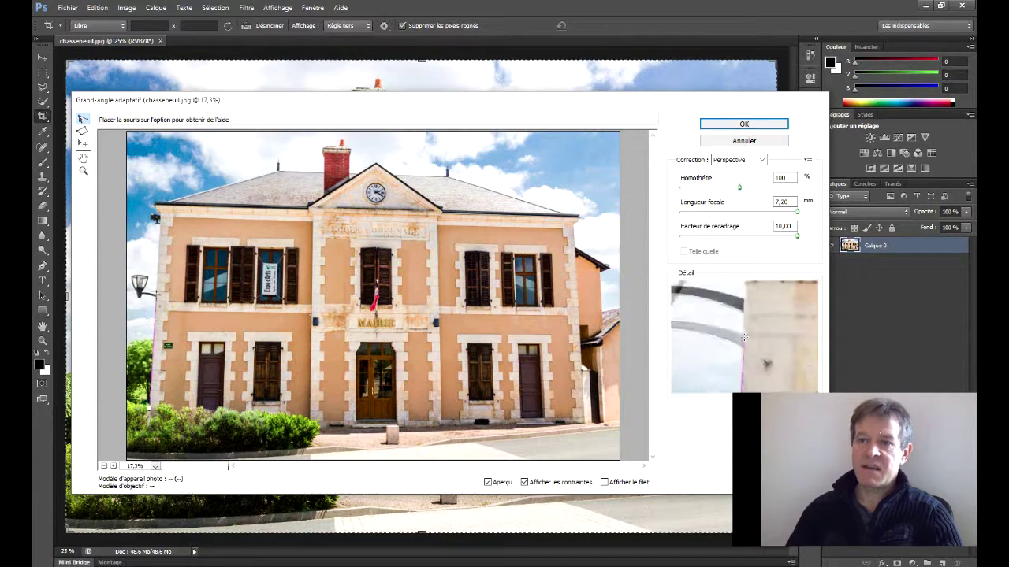
{"action": "left_click", "coordinate": [158, 219]}
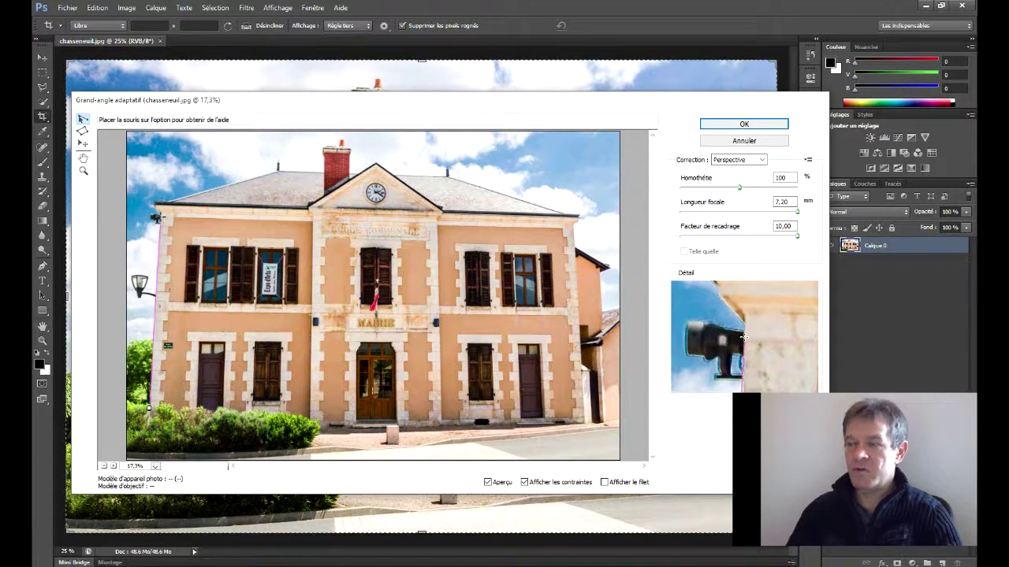
{"action": "left_click", "coordinate": [157, 218]}
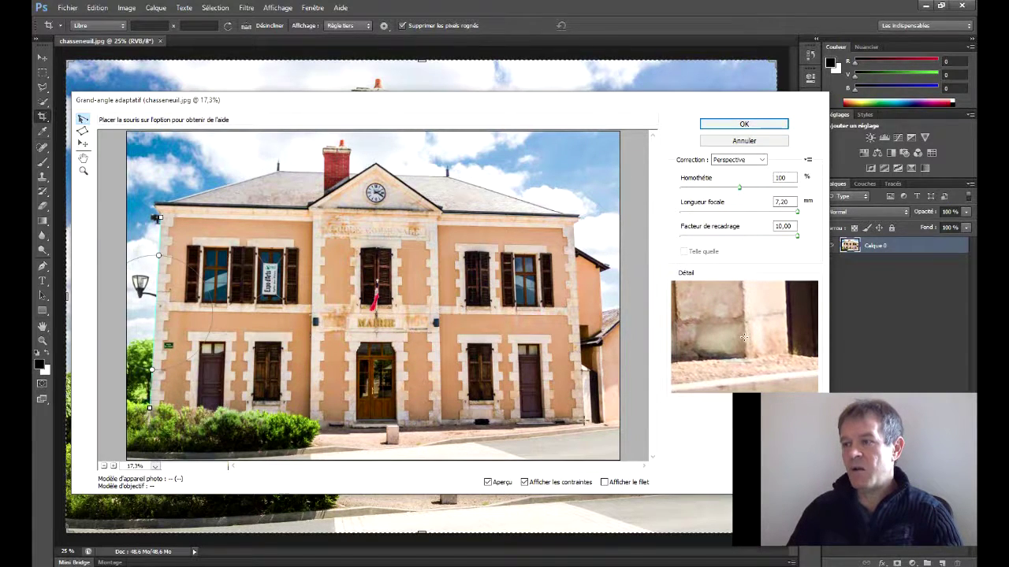
Add a vertical constraint along the facade's outer right edge and replace the plain left-edge constraint with a vertical one.
{"action": "left_click", "coordinate": [583, 419]}
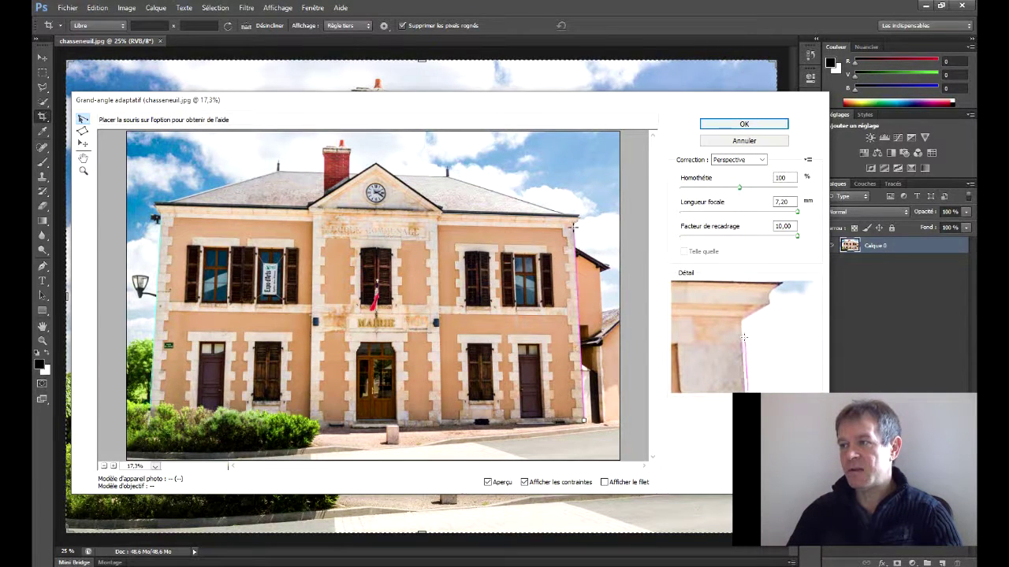
{"action": "left_click", "coordinate": [573, 227]}
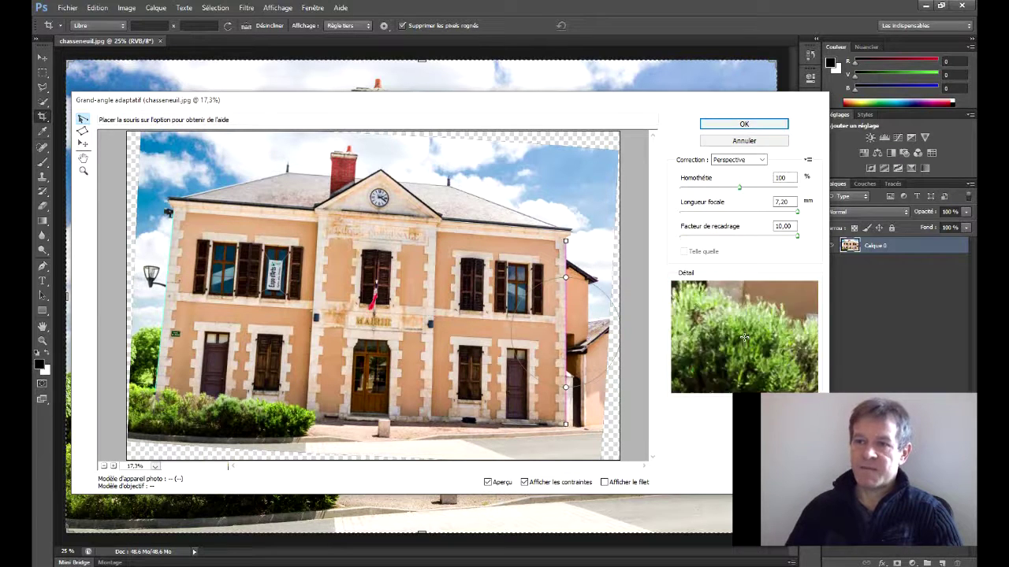
{"action": "left_click", "coordinate": [155, 393]}
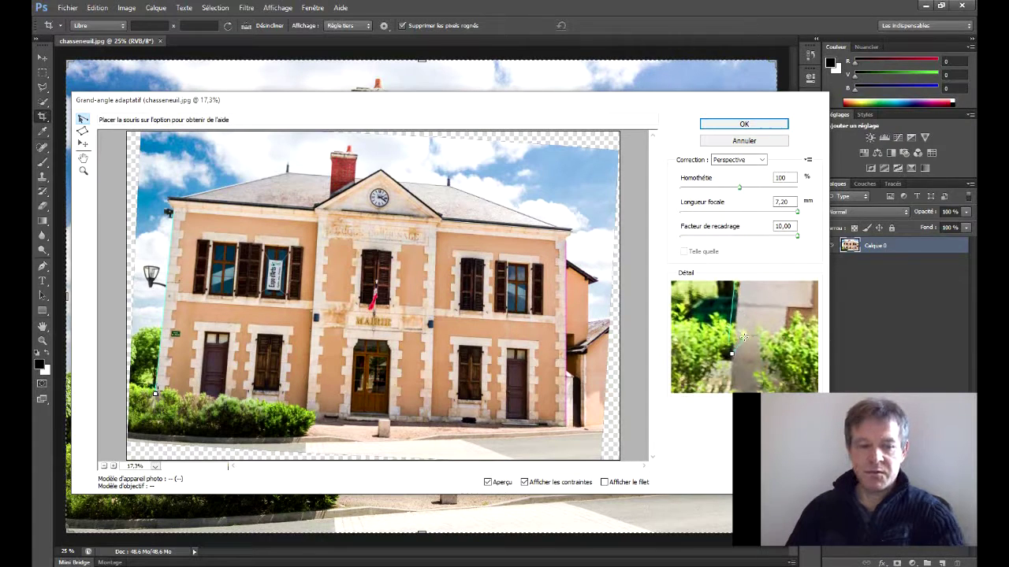
{"action": "left_click", "coordinate": [161, 323]}
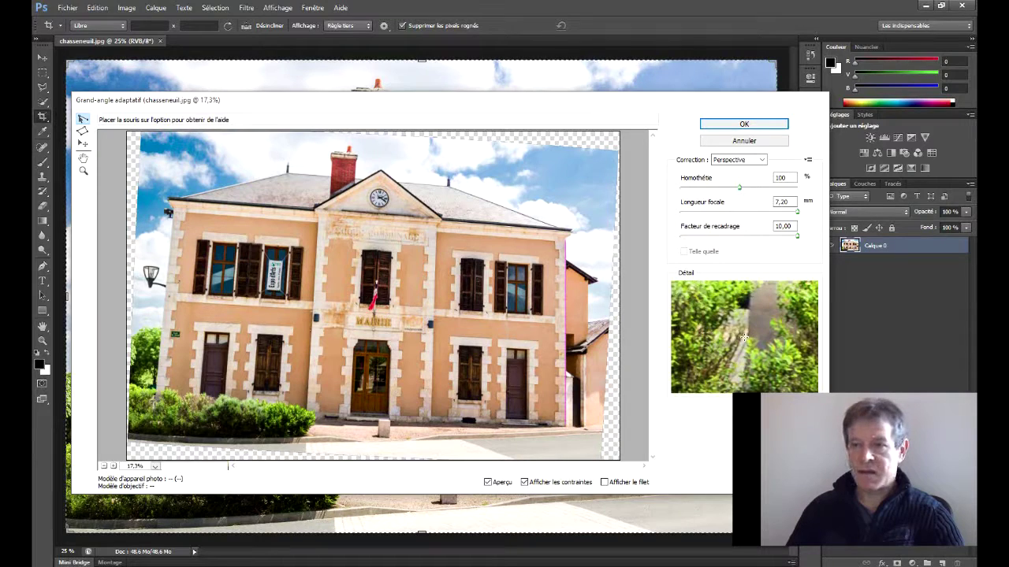
{"action": "left_click", "coordinate": [155, 398]}
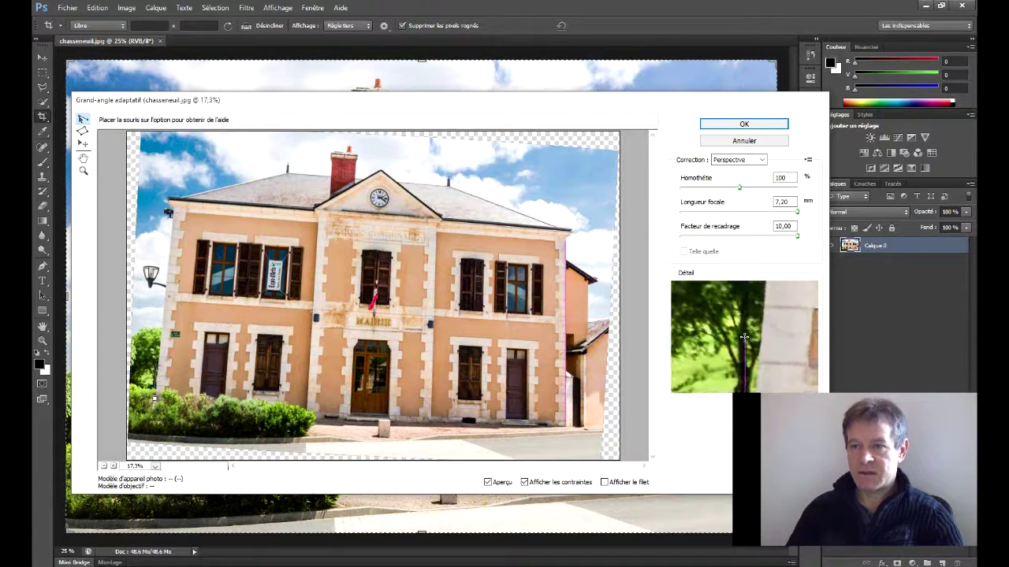
{"action": "left_click", "coordinate": [171, 220]}
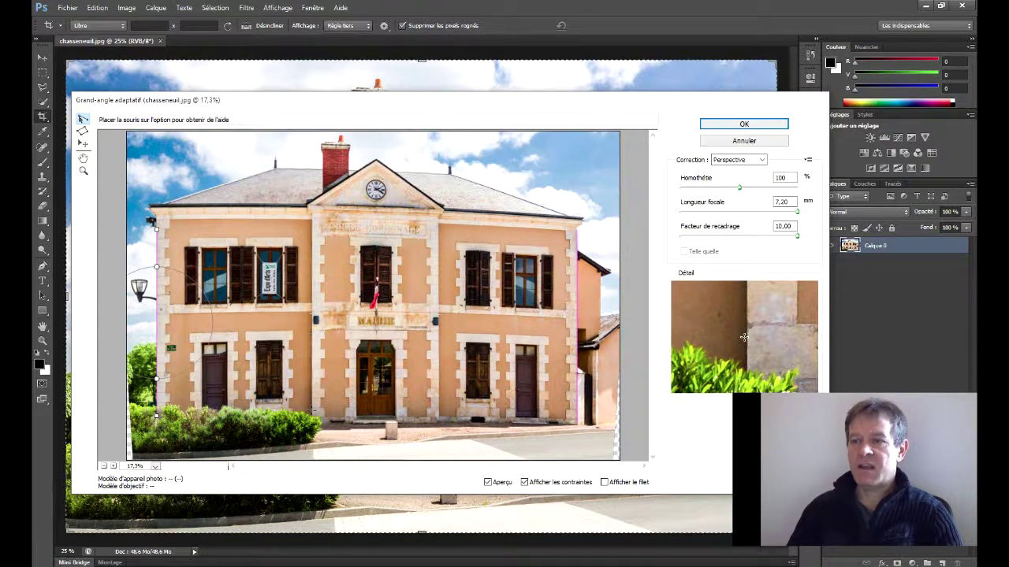
Add vertical constraints along both edges of the facade's central section, from its base up to the cornice.
{"action": "left_click", "coordinate": [311, 410]}
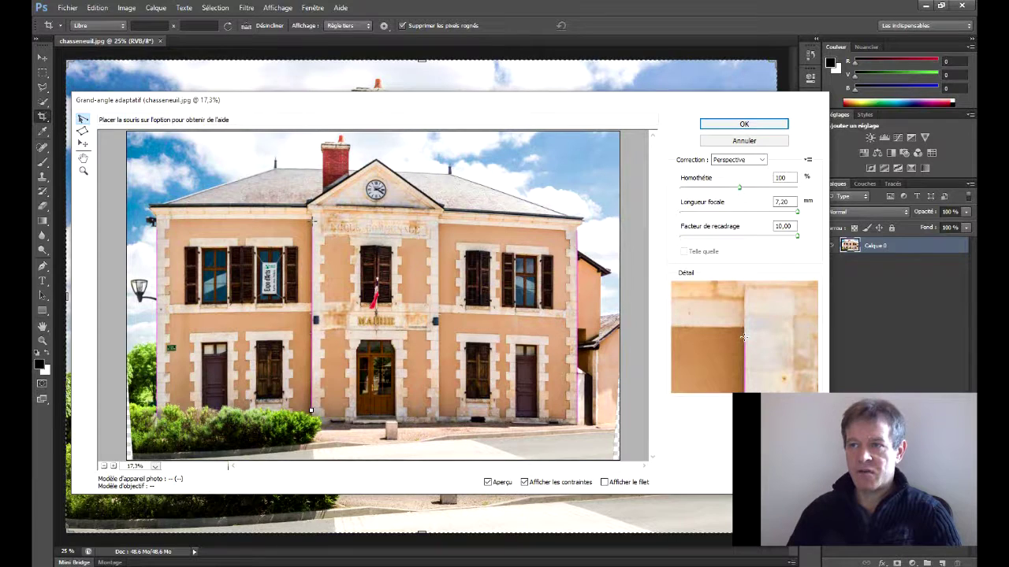
{"action": "left_click", "coordinate": [311, 221]}
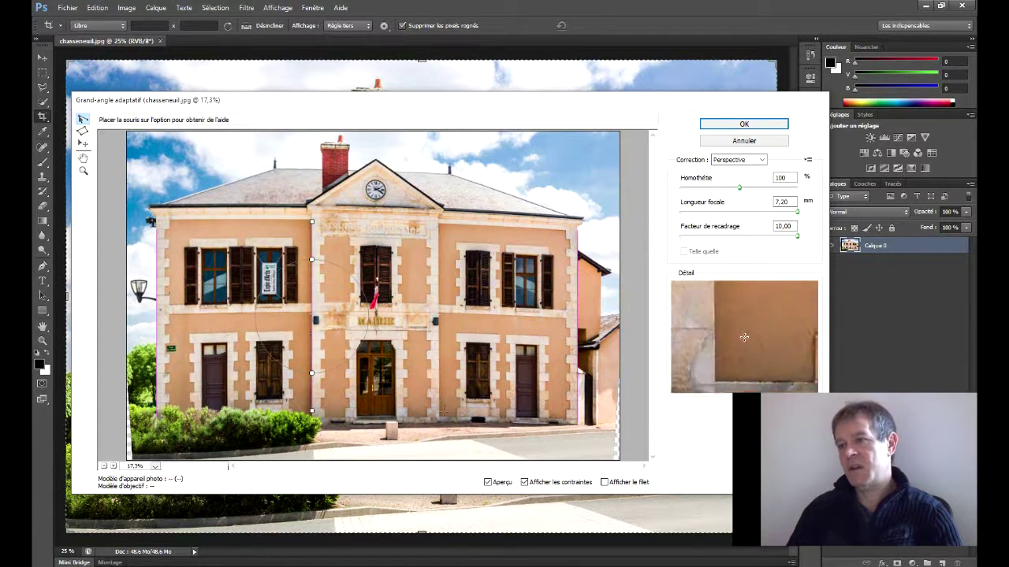
{"action": "left_click", "coordinate": [439, 412]}
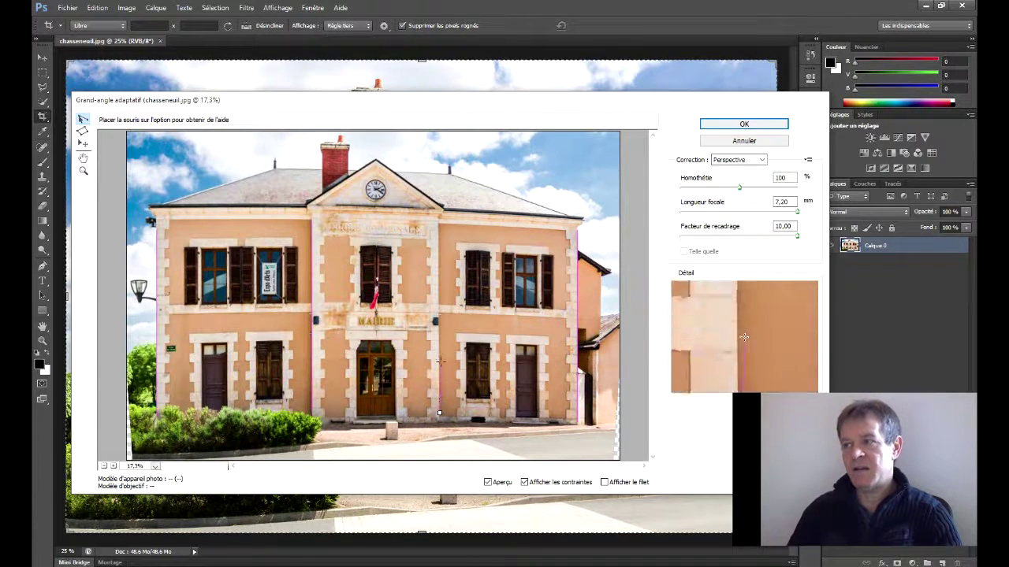
{"action": "left_click", "coordinate": [438, 223]}
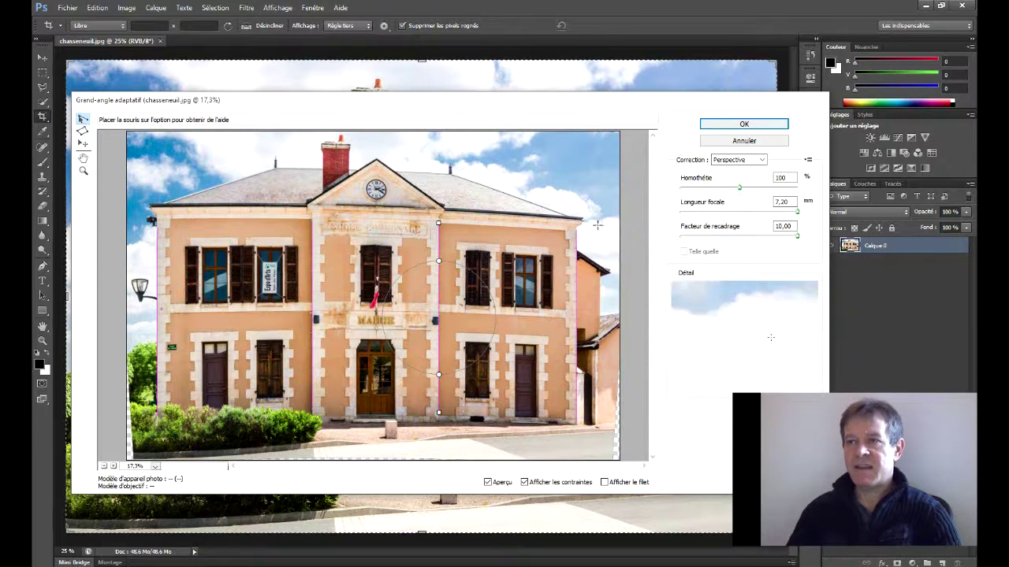
Add horizontal constraints across the facade just below the cornice and along the lower edge of the stone band between floors.
{"action": "left_click_drag", "start_coordinate": [459, 264], "coordinate": [465, 270]}
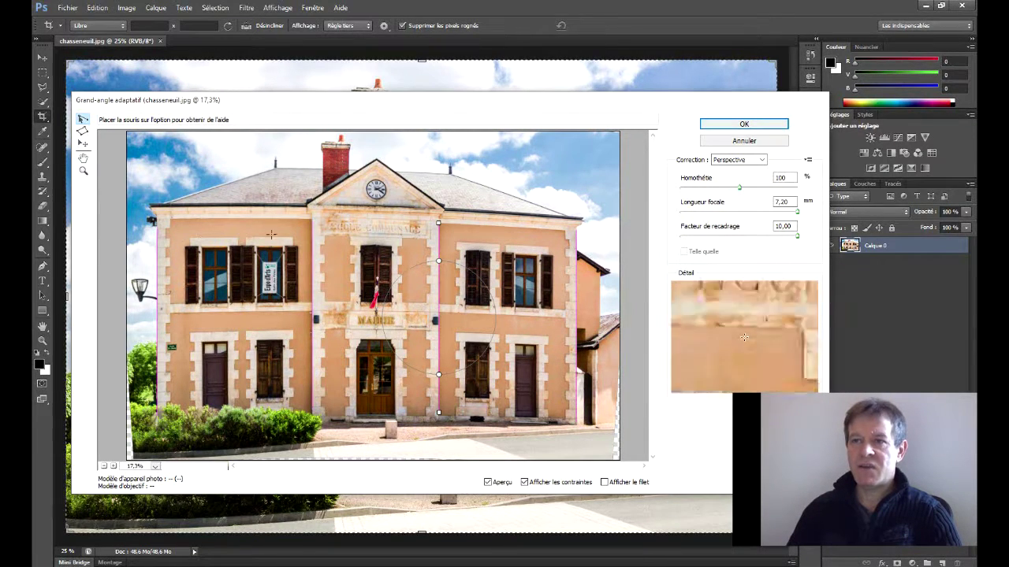
{"action": "left_click", "coordinate": [170, 218]}
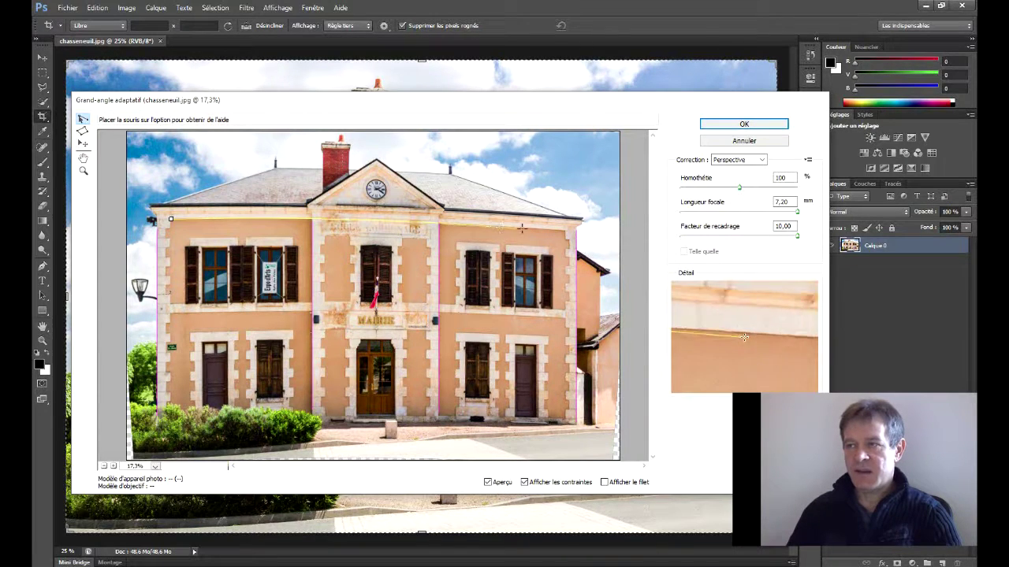
{"action": "left_click", "coordinate": [564, 230]}
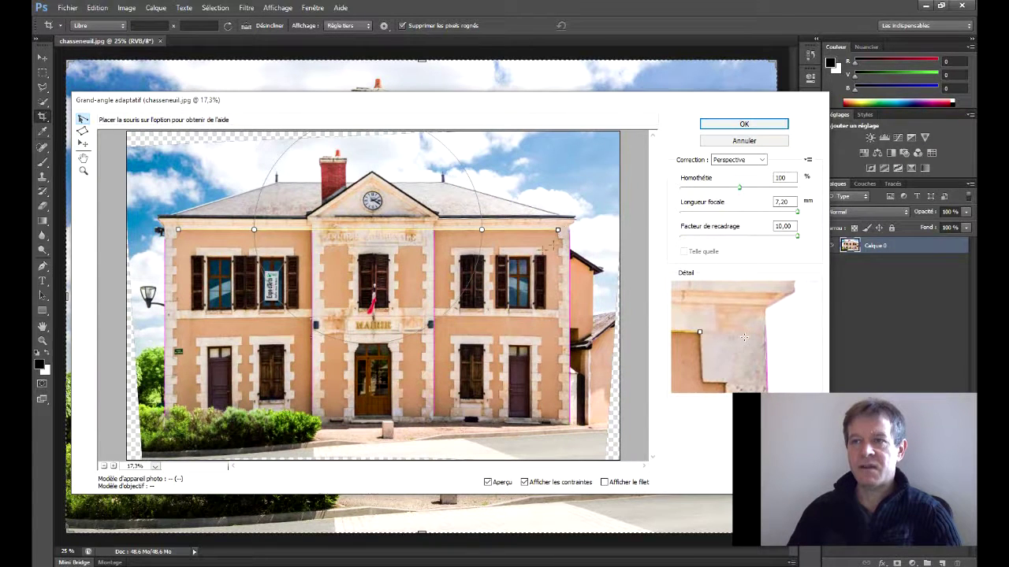
{"action": "left_click", "coordinate": [177, 318]}
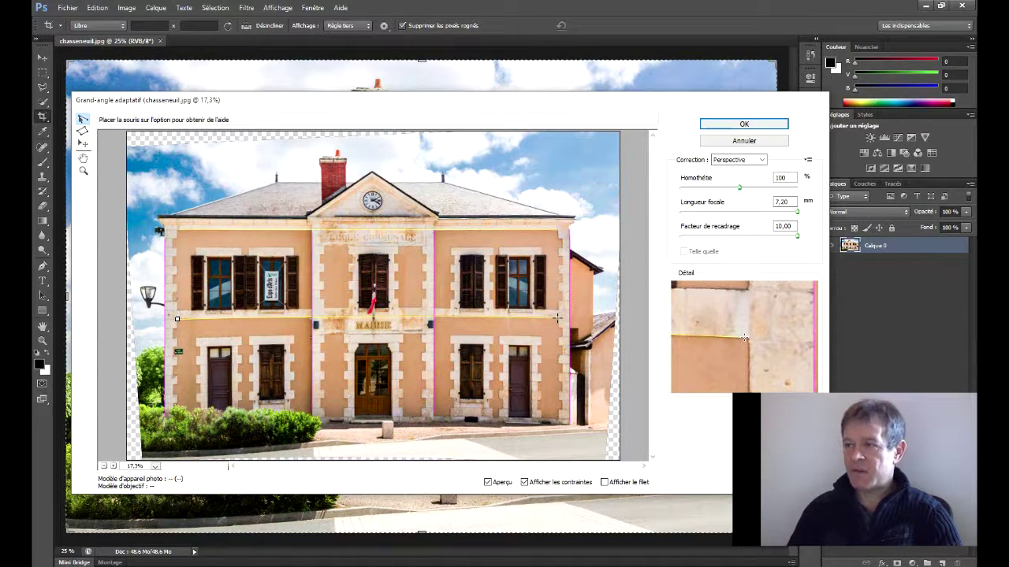
{"action": "left_click", "coordinate": [557, 318]}
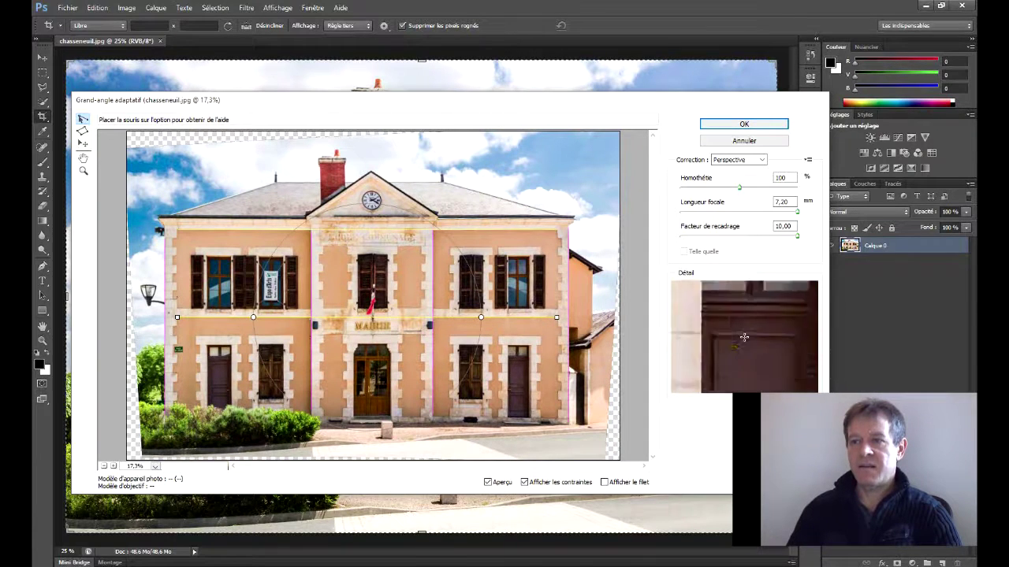
Add horizontal constraints along the tops of the ground-floor door surrounds and the roof ridge between the finials, and apply the filter.
{"action": "left_click", "coordinate": [197, 337]}
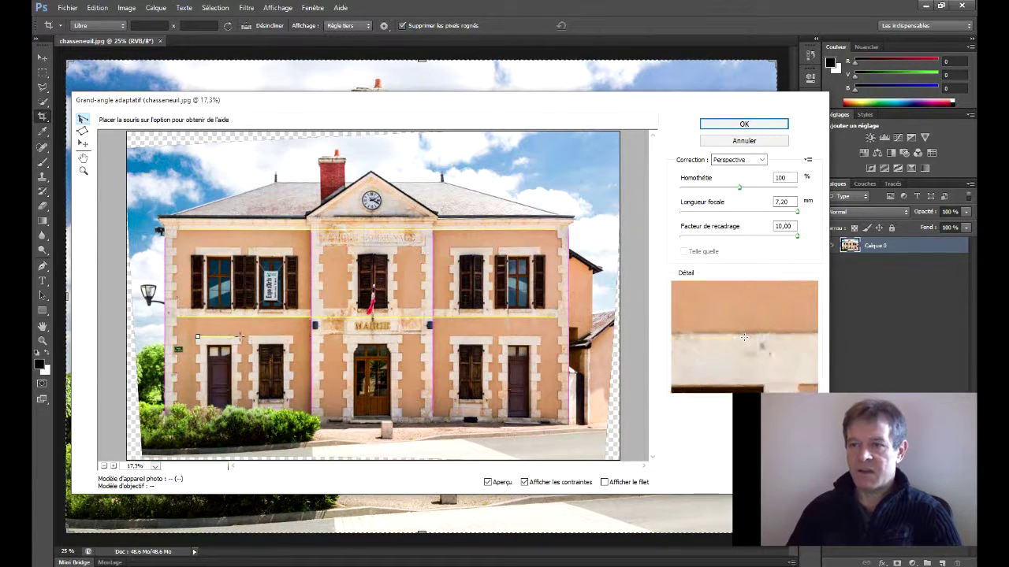
{"action": "left_click", "coordinate": [540, 336]}
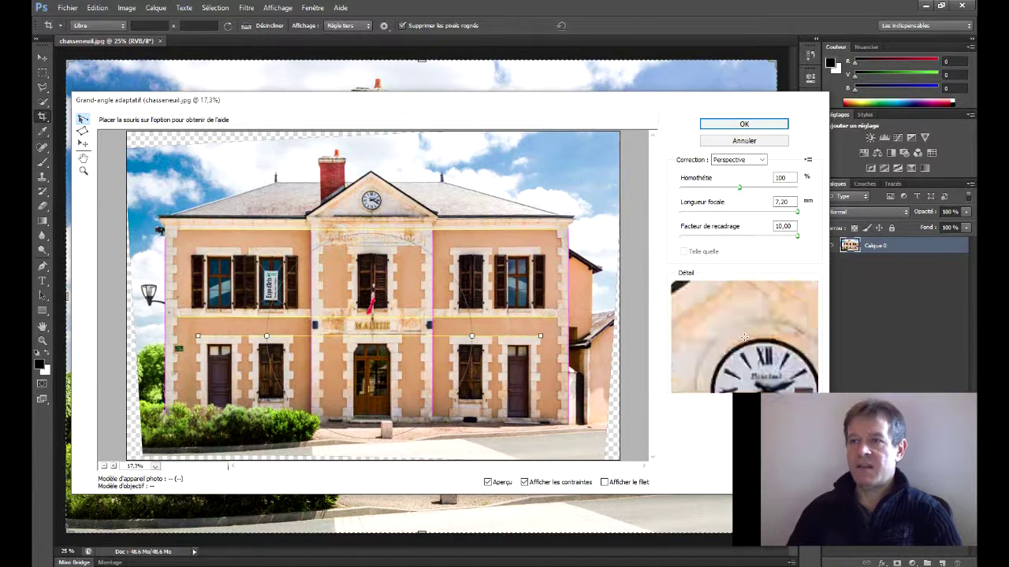
{"action": "left_click", "coordinate": [277, 181]}
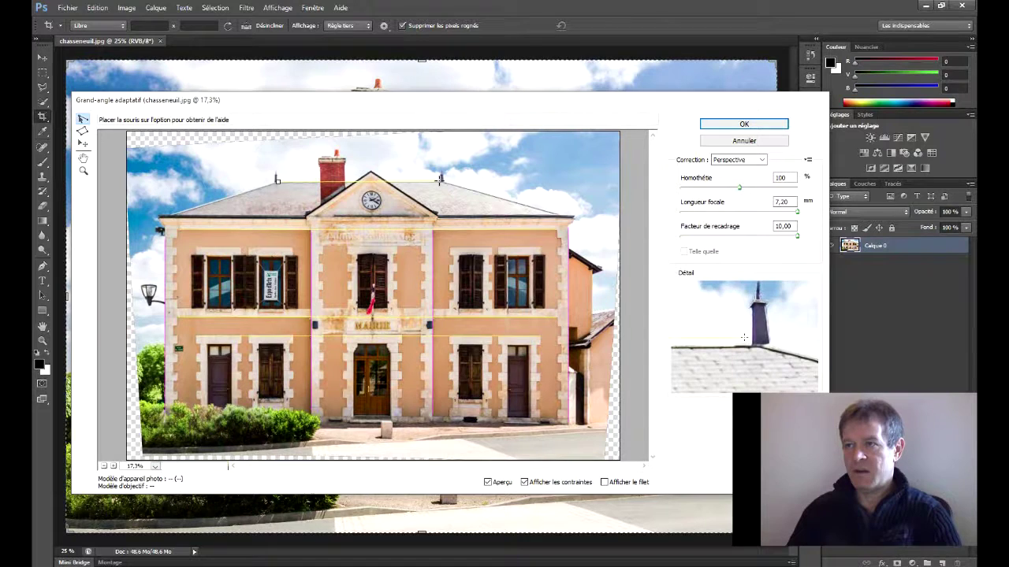
{"action": "left_click", "coordinate": [440, 181]}
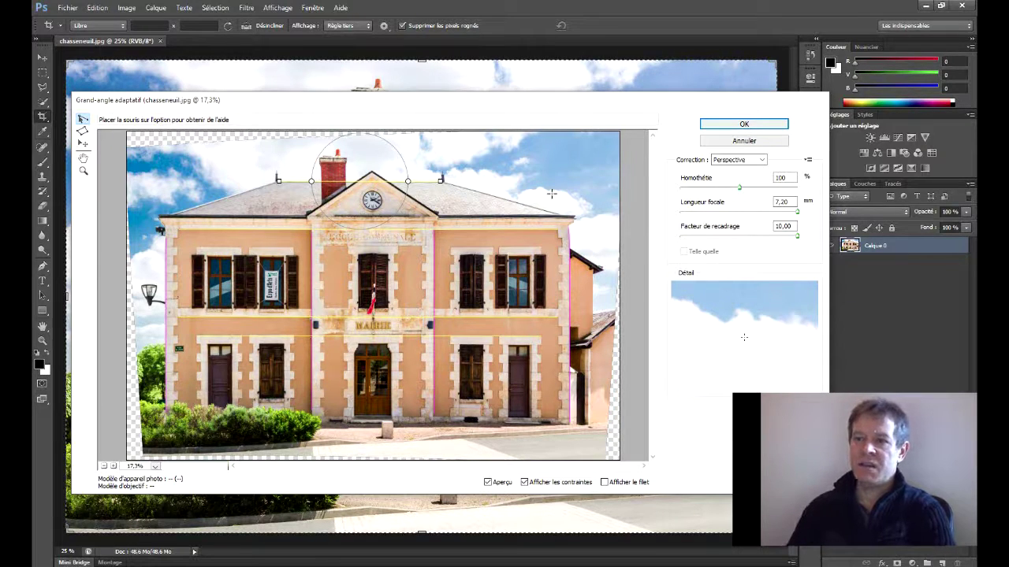
{"action": "left_click", "coordinate": [744, 125]}
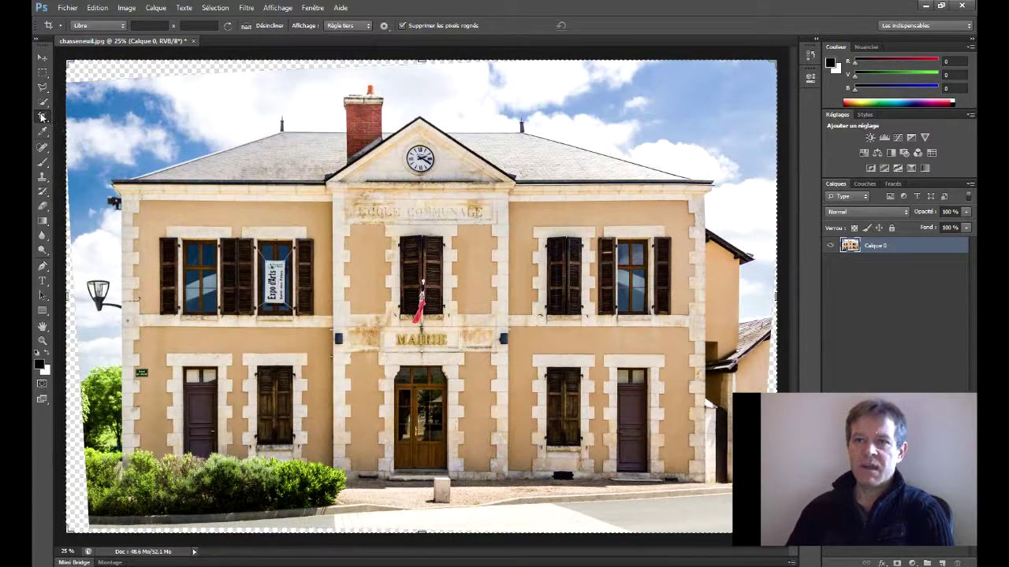
Crop the corrected photo on all four sides to remove the transparent borders.
{"action": "left_click_drag", "start_coordinate": [73, 89], "coordinate": [756, 509]}
{"action": "left_click_drag", "start_coordinate": [421, 511], "coordinate": [422, 513]}
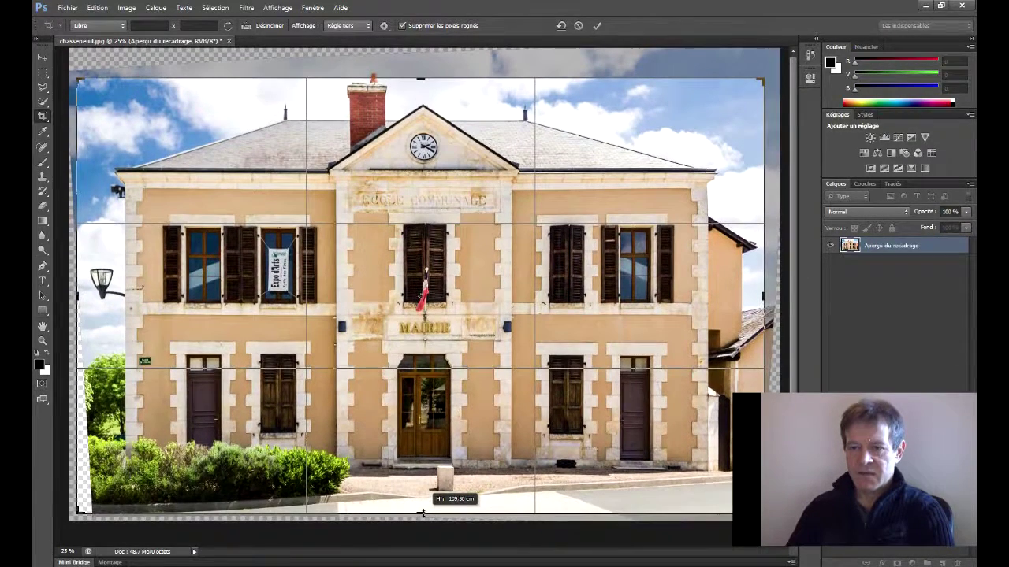
{"action": "left_click_drag", "start_coordinate": [421, 513], "coordinate": [421, 513]}
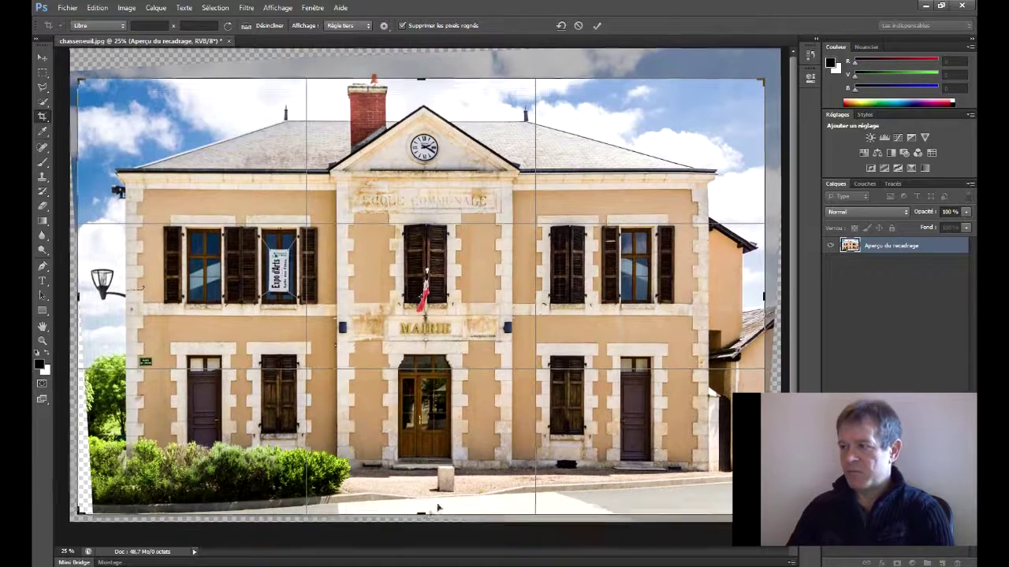
{"action": "left_click_drag", "start_coordinate": [764, 298], "coordinate": [761, 298]}
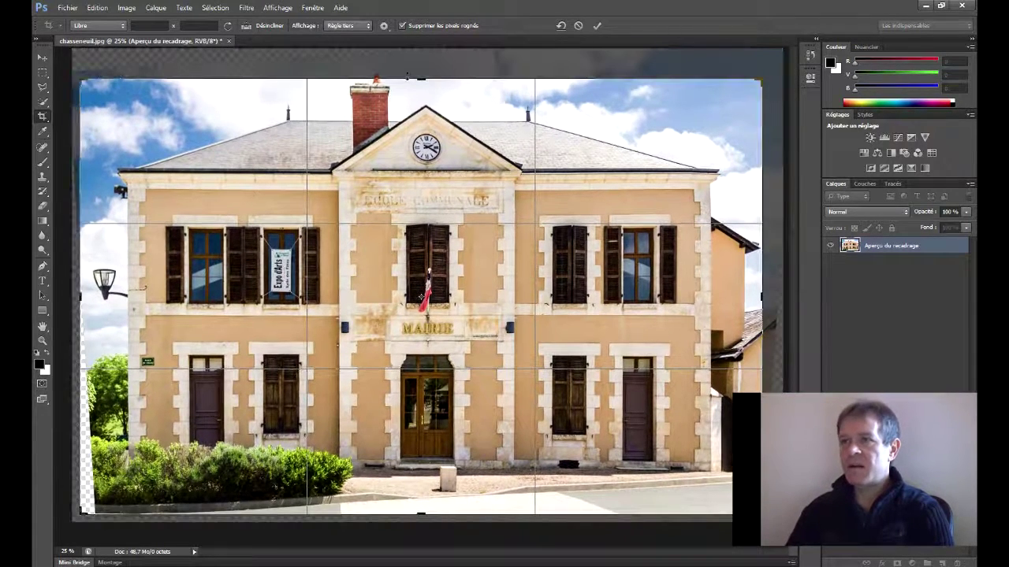
{"action": "left_click_drag", "start_coordinate": [422, 78], "coordinate": [421, 75]}
{"action": "left_click_drag", "start_coordinate": [81, 294], "coordinate": [87, 295]}
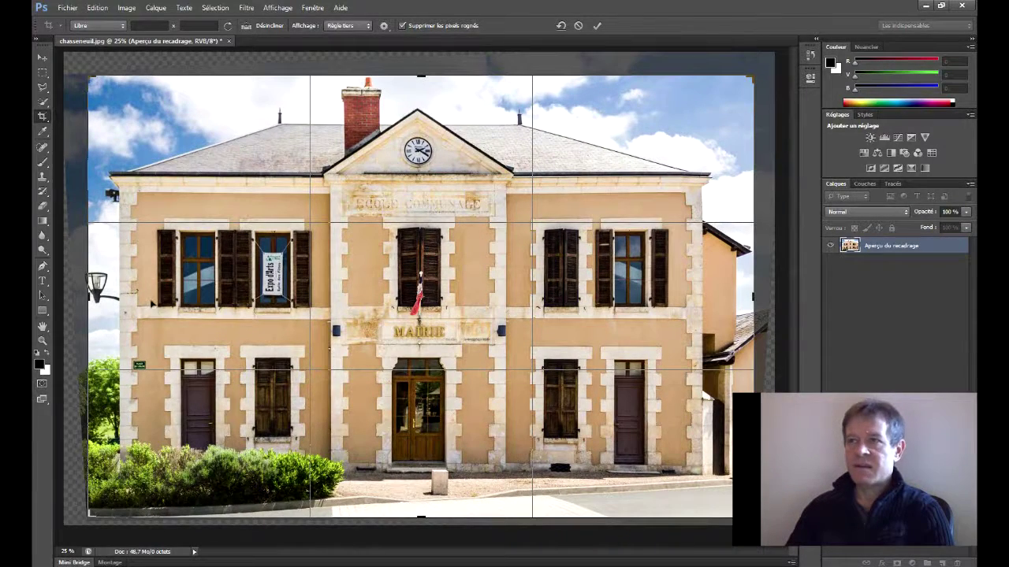
{"action": "key", "text": "Return"}
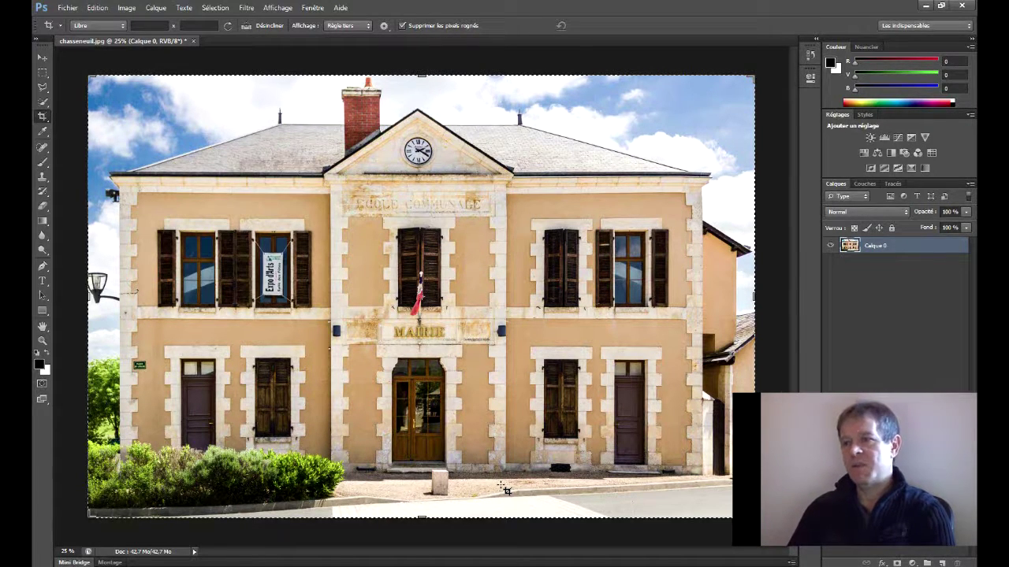
Save the cropped photo as a JPEG named chasseneuil1.jpg at quality 12 (Maximum) with the standard baseline format.
{"action": "left_click", "coordinate": [67, 8]}
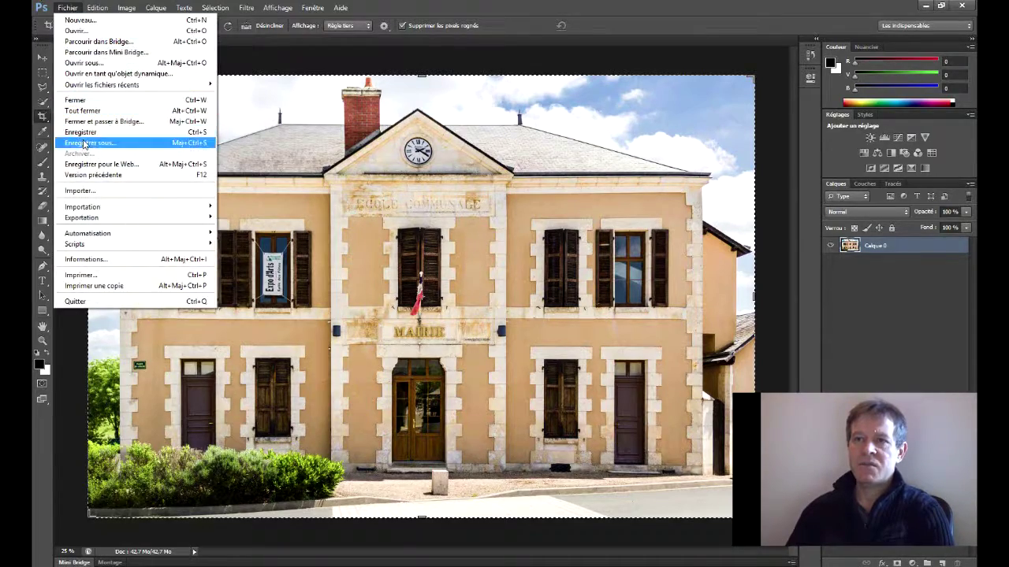
{"action": "left_click", "coordinate": [85, 143]}
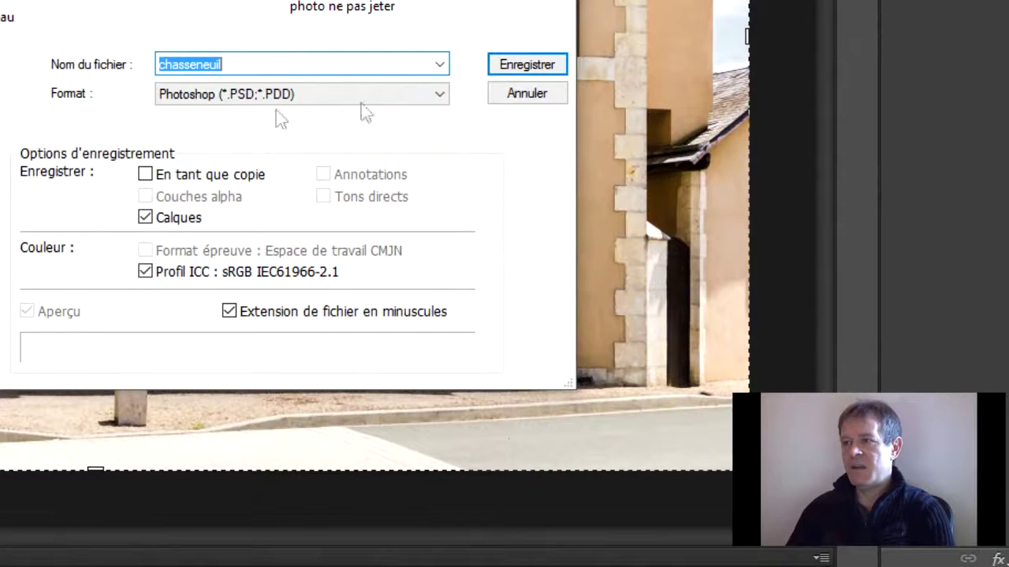
{"action": "left_click", "coordinate": [256, 65]}
{"action": "type", "text": "1"}
{"action": "left_click", "coordinate": [439, 95]}
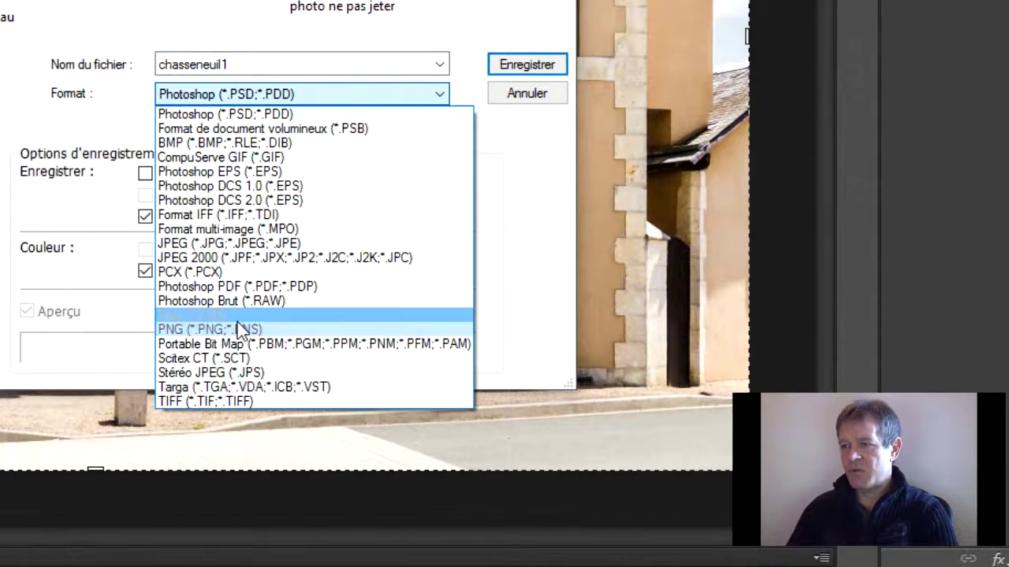
{"action": "left_click", "coordinate": [274, 243]}
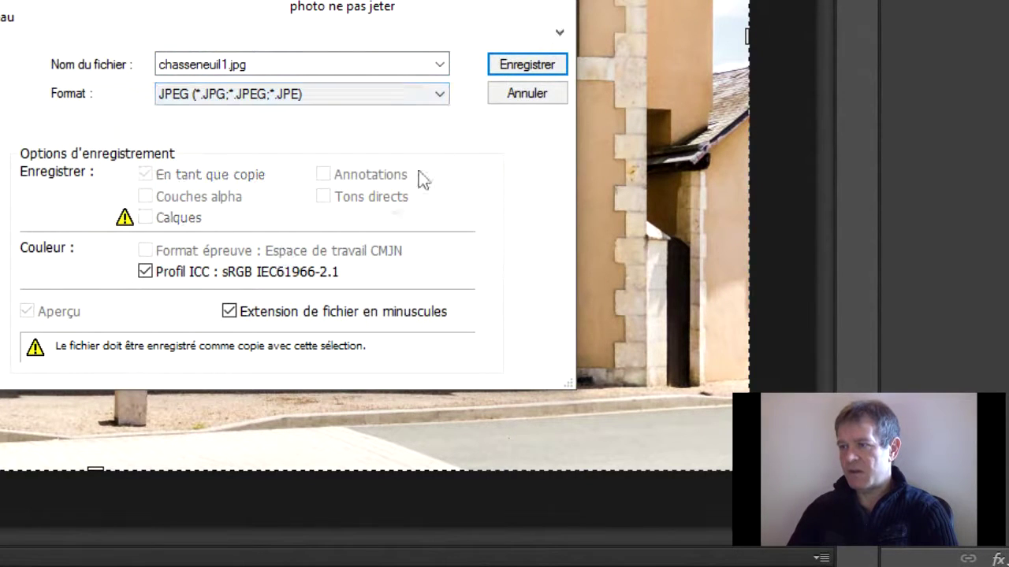
{"action": "left_click", "coordinate": [527, 69]}
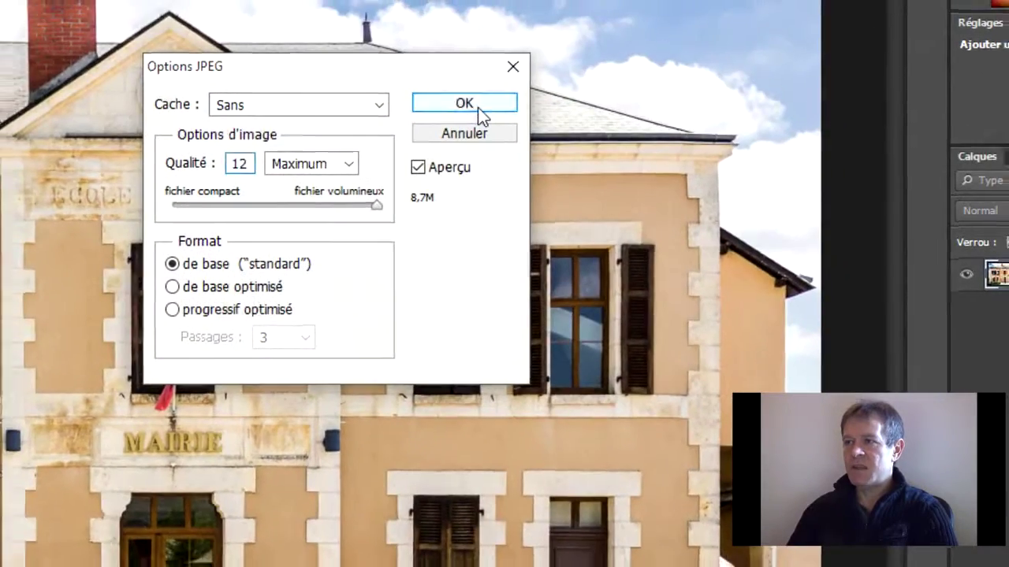
{"action": "left_click", "coordinate": [465, 104]}
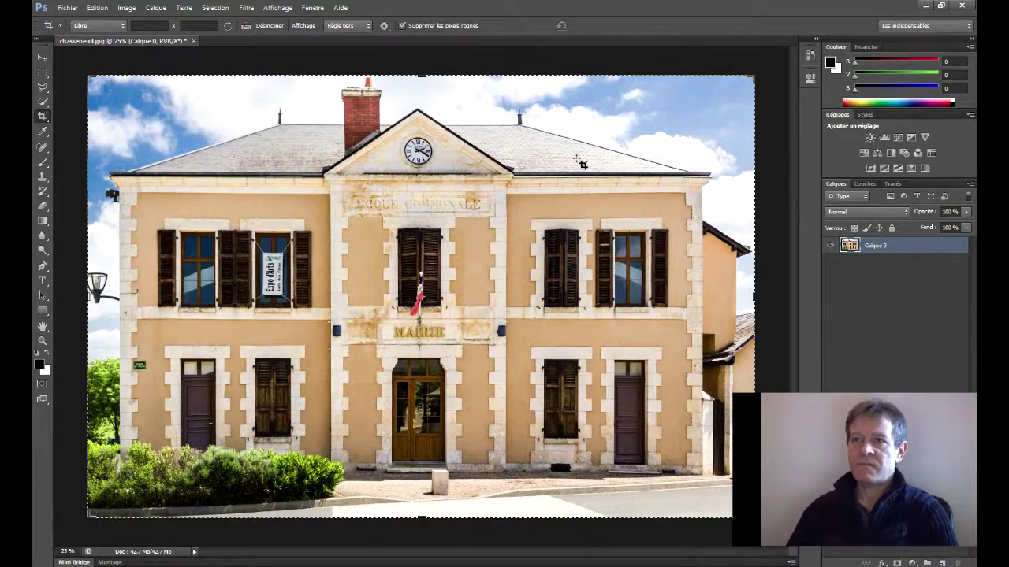
Switch to the Photos viewer and compare the original chasseneuil.jpg with the corrected chasseneuil1.jpg, alternating between the two images.
{"action": "left_click", "coordinate": [926, 6]}
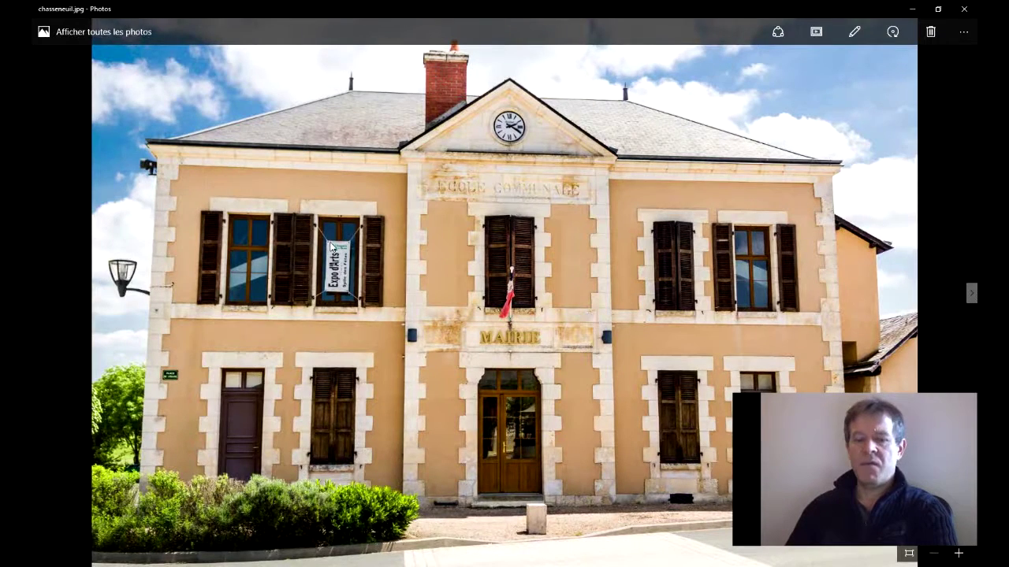
{"action": "key", "text": "Right"}
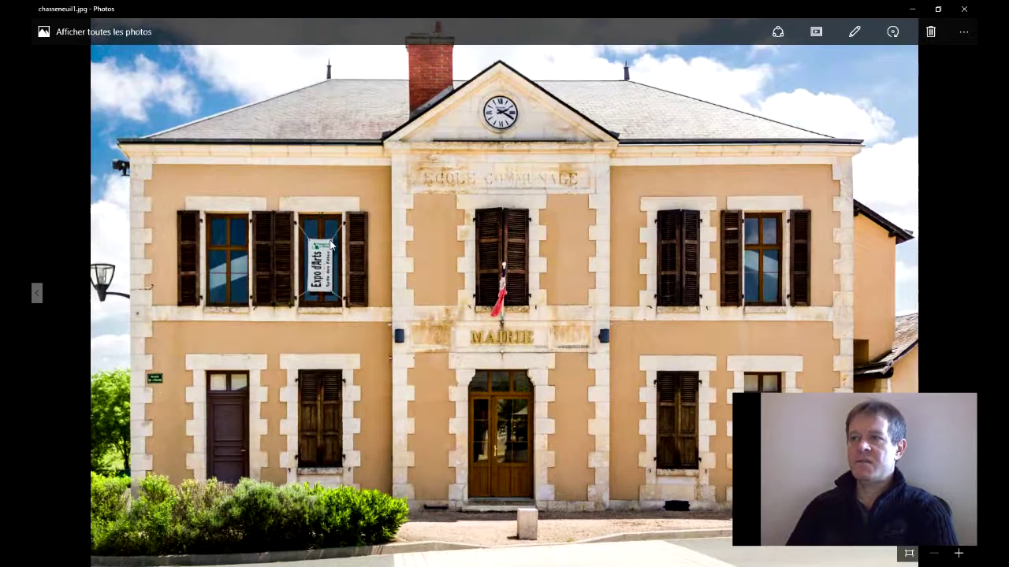
{"action": "key", "text": "Right"}
{"action": "key", "text": "Left"}
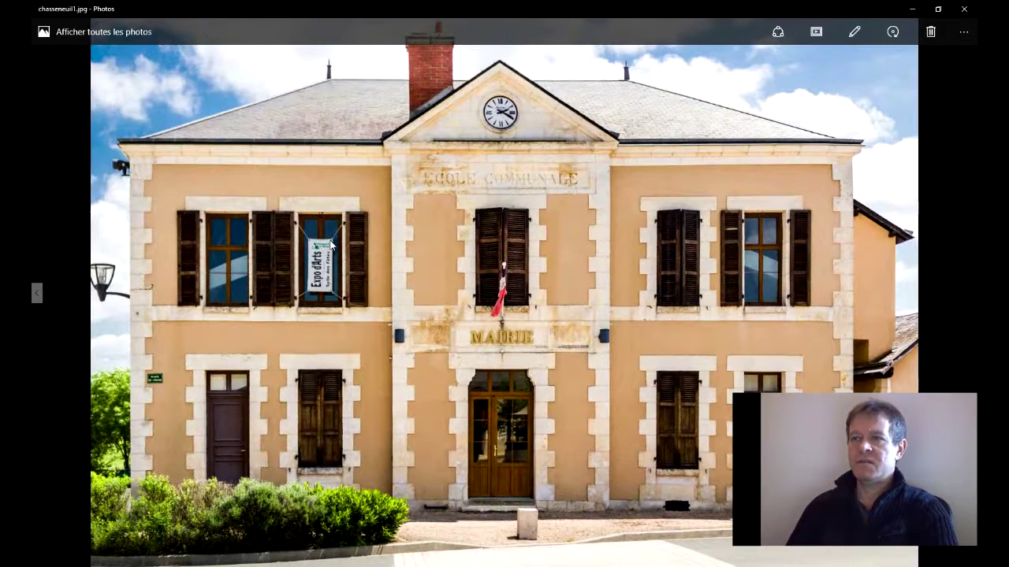
{"action": "key", "text": "Left"}
{"action": "key", "text": "Right"}
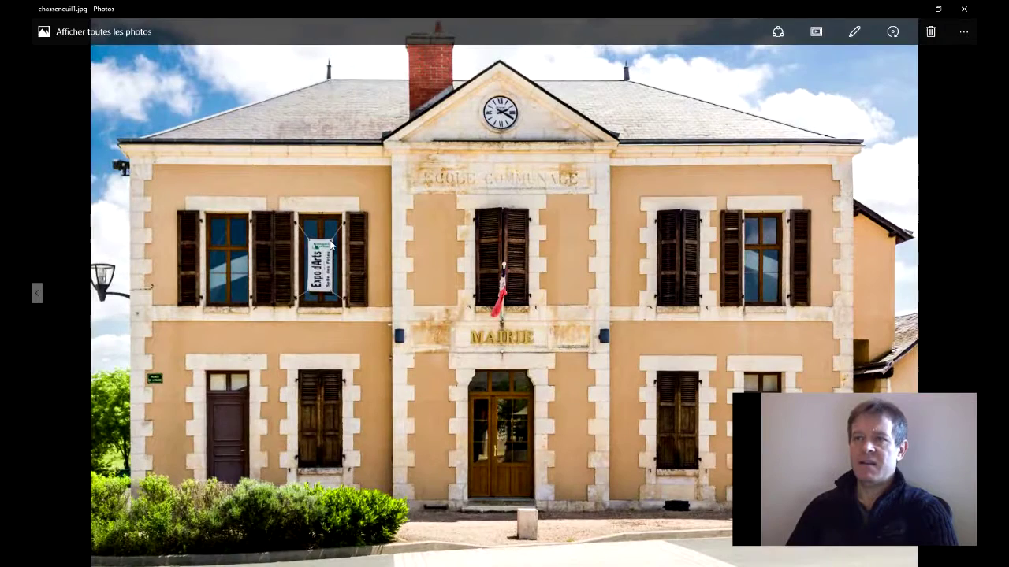
{"action": "key", "text": "Left"}
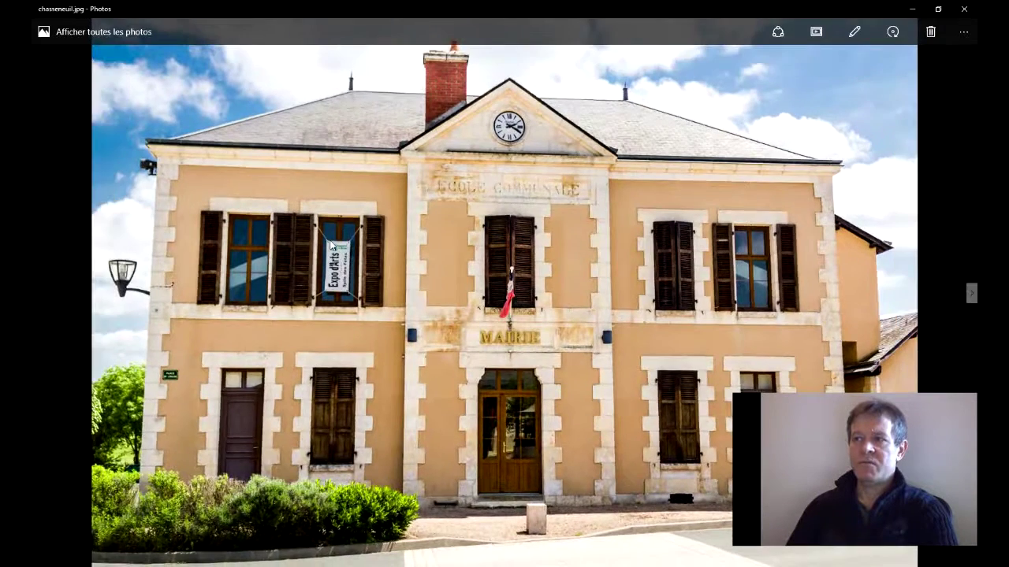
{"action": "key", "text": "Right"}
{"action": "key", "text": "Left"}
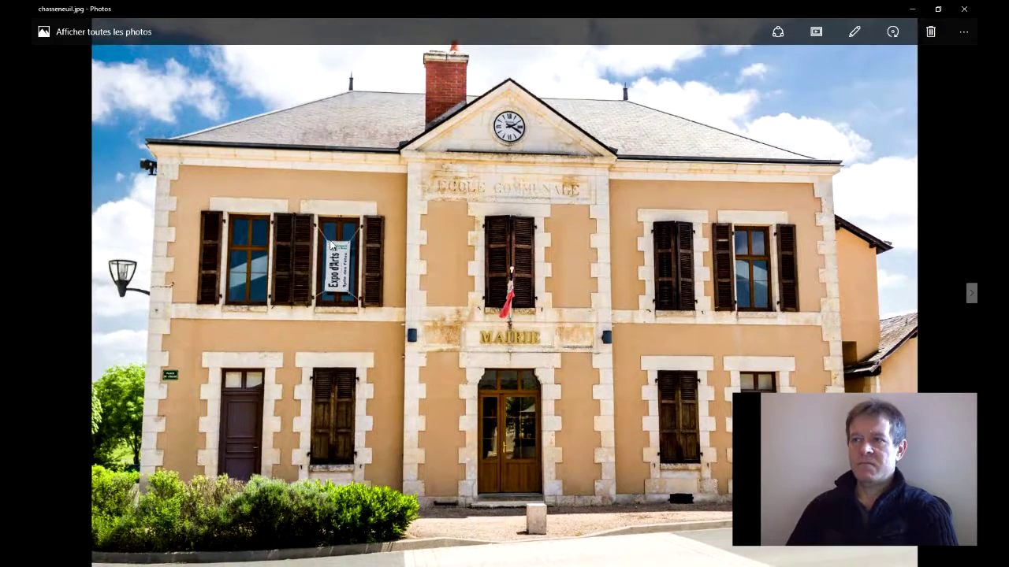
{"action": "key", "text": "Right"}
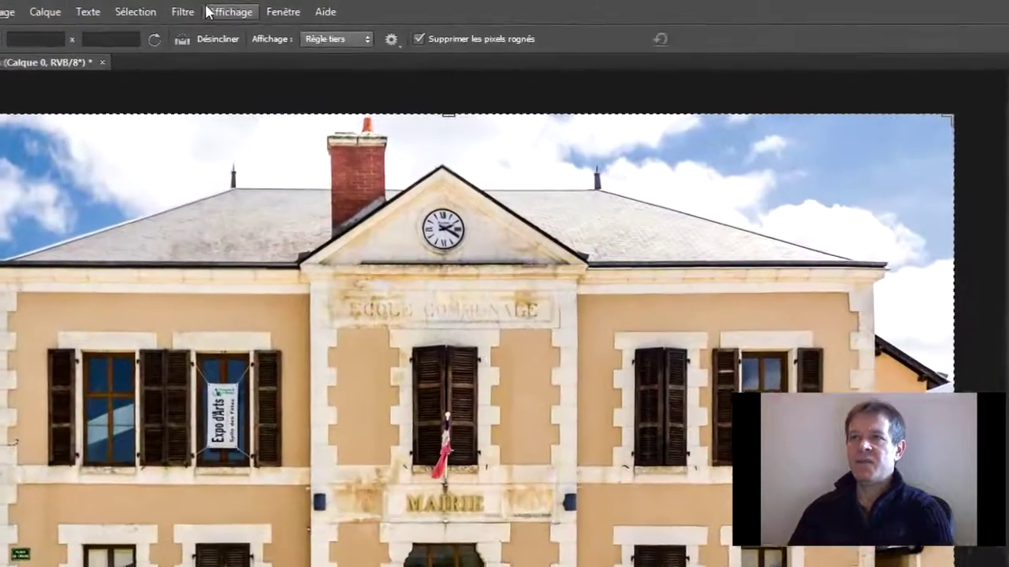
Reopen the photo in the Adaptive Wide Angle filter and constrain the stone band's lower edge and the central section's right edge.
{"action": "left_click", "coordinate": [215, 9]}
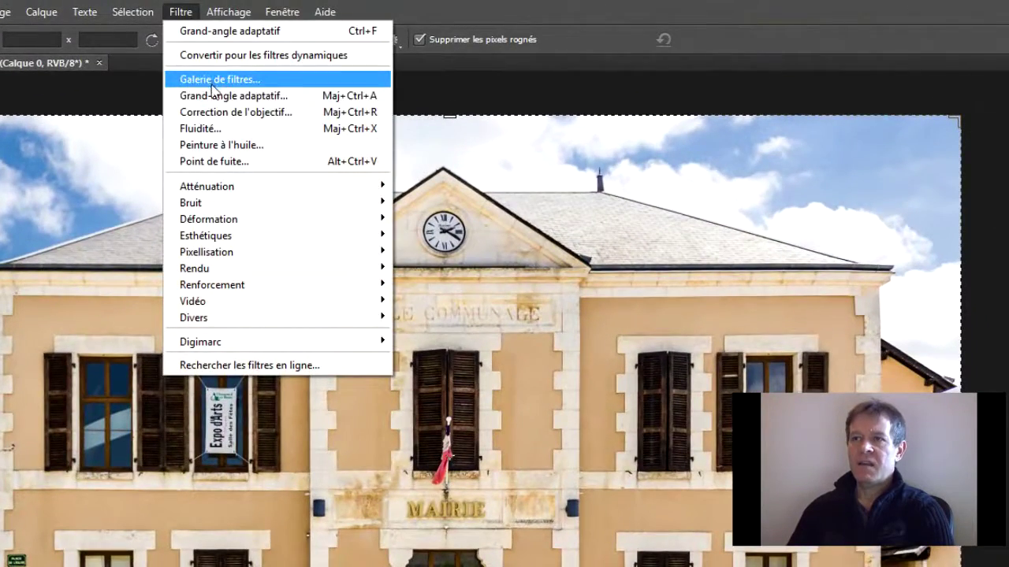
{"action": "left_click", "coordinate": [251, 97]}
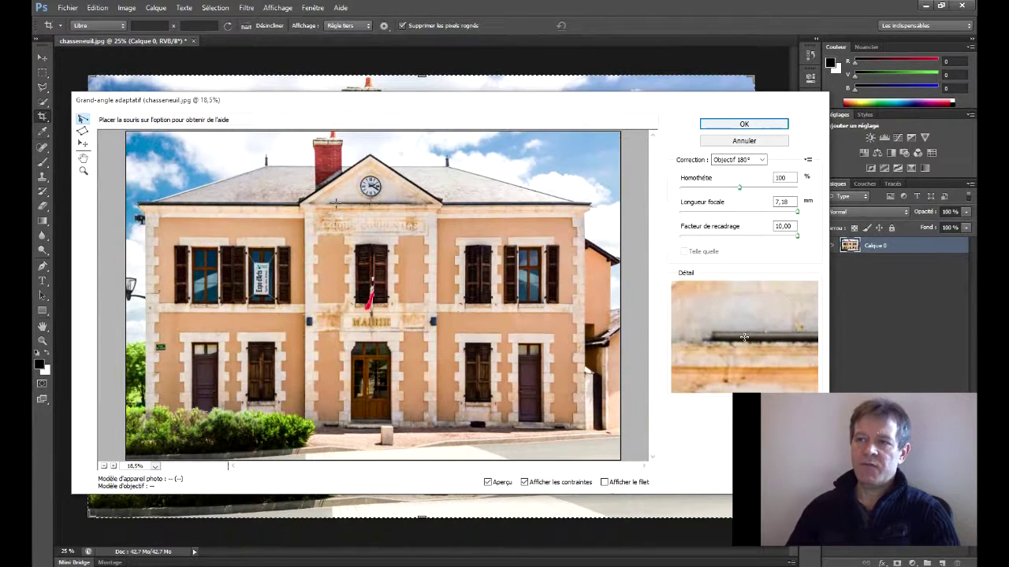
{"action": "left_click", "coordinate": [161, 312]}
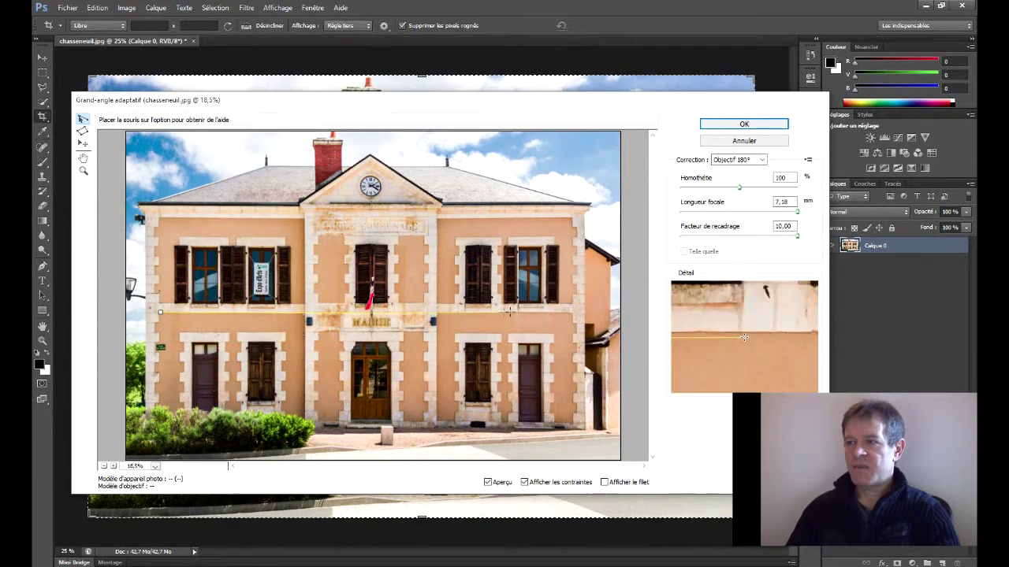
{"action": "left_click", "coordinate": [573, 312]}
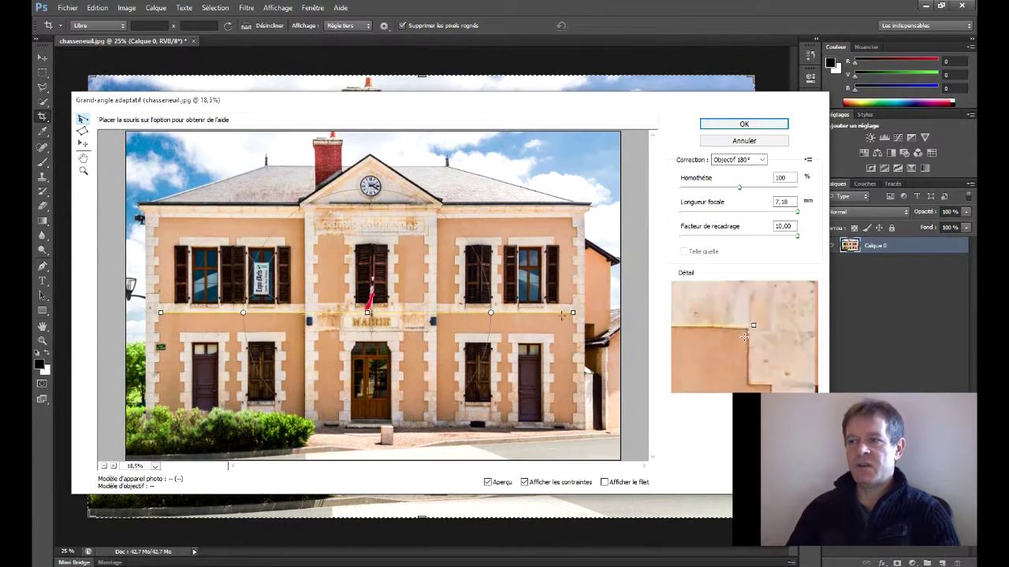
{"action": "left_click", "coordinate": [436, 415]}
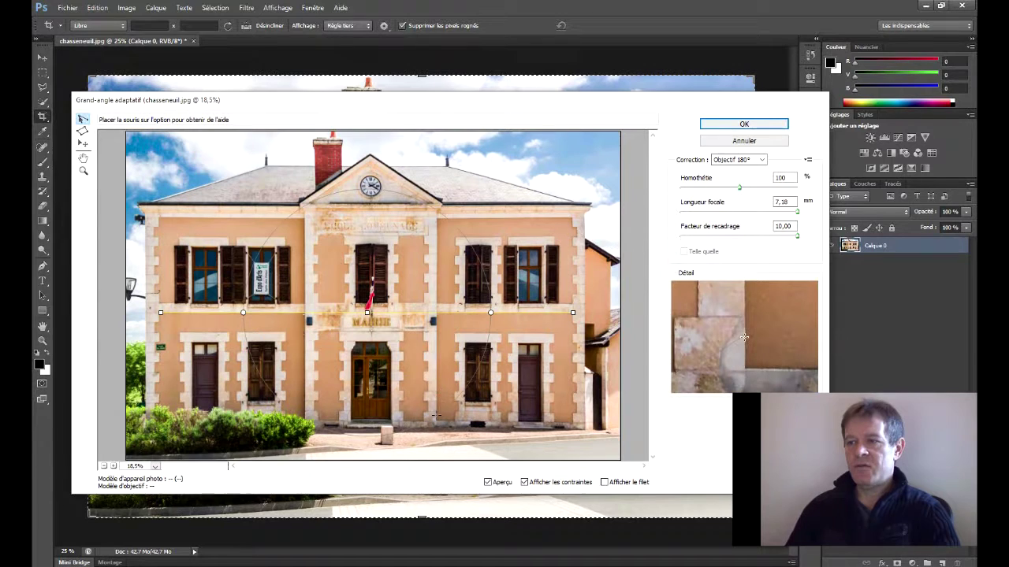
{"action": "left_click", "coordinate": [436, 219]}
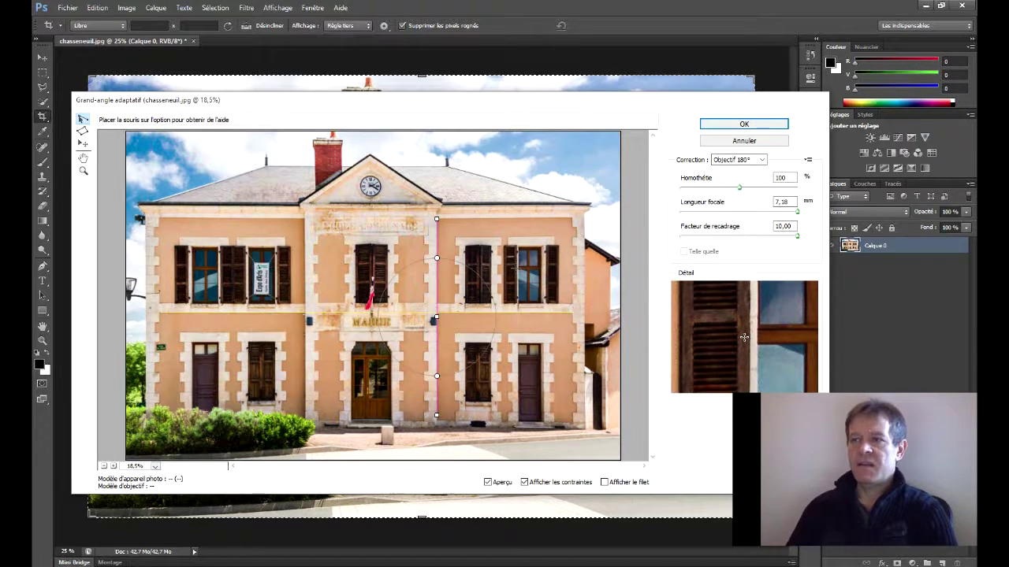
Rotate the vertical constraint slightly clockwise and the stone band's horizontal constraint slightly counterclockwise to tilt the facade.
{"action": "left_click_drag", "start_coordinate": [438, 258], "coordinate": [447, 259]}
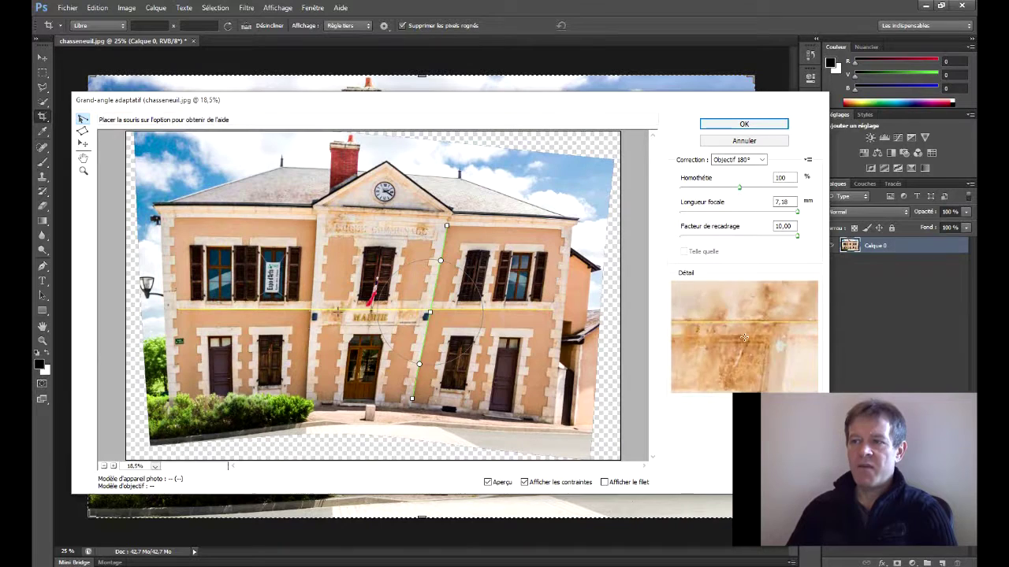
{"action": "left_click", "coordinate": [254, 311]}
{"action": "left_click_drag", "start_coordinate": [255, 314], "coordinate": [255, 319]}
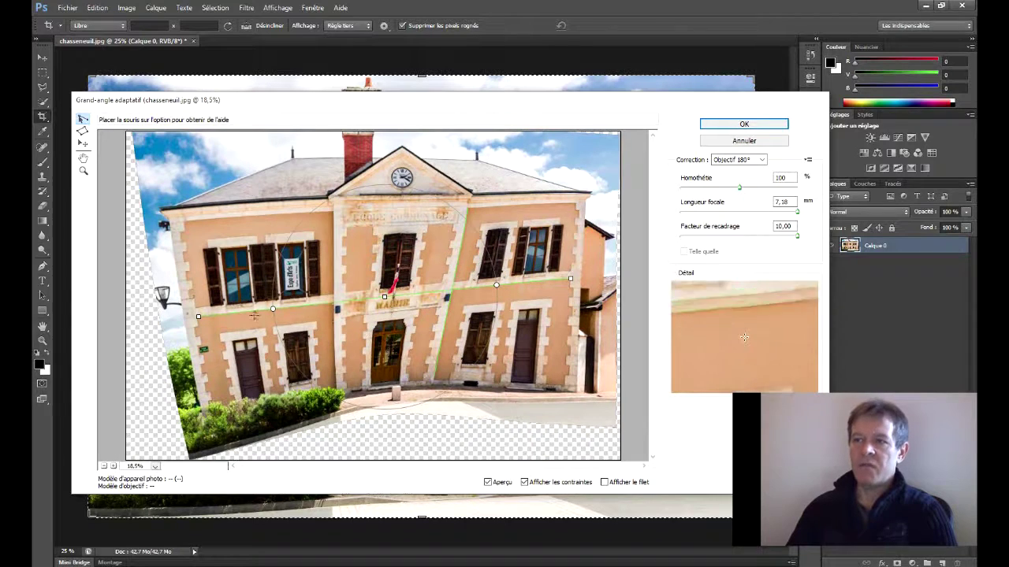